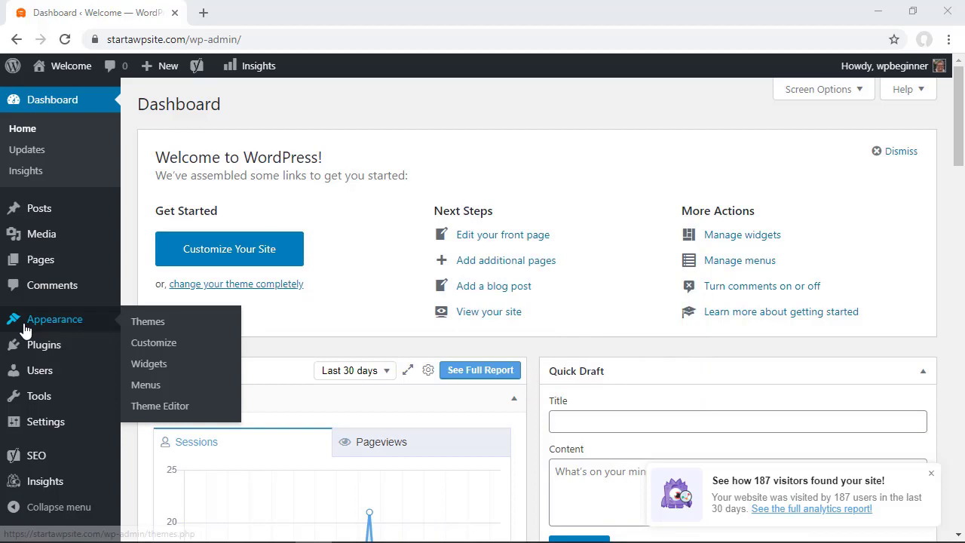
Open the Customizer and switch its live preview to tablet width
left_click(148, 345)
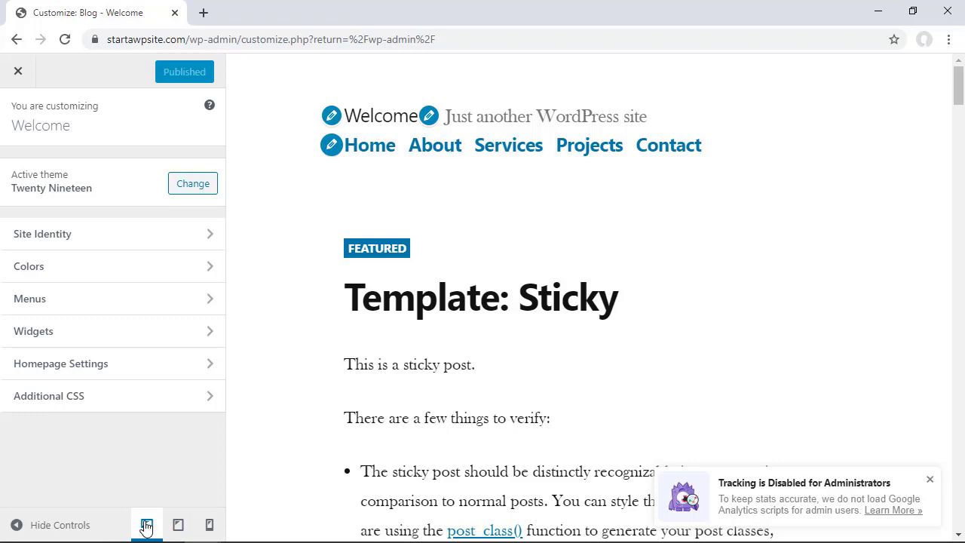
left_click(177, 526)
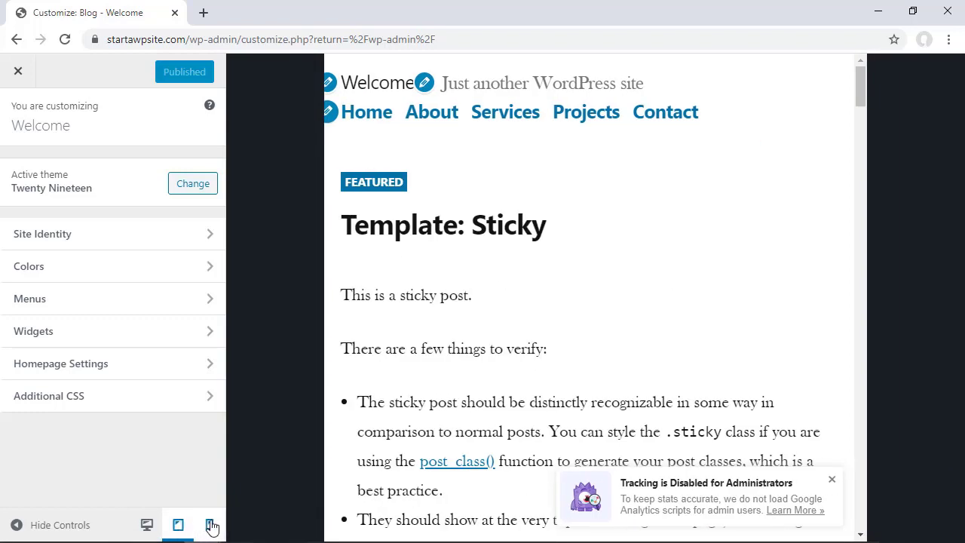
Preview the site at phone width and scroll through the mobile layout
left_click(210, 526)
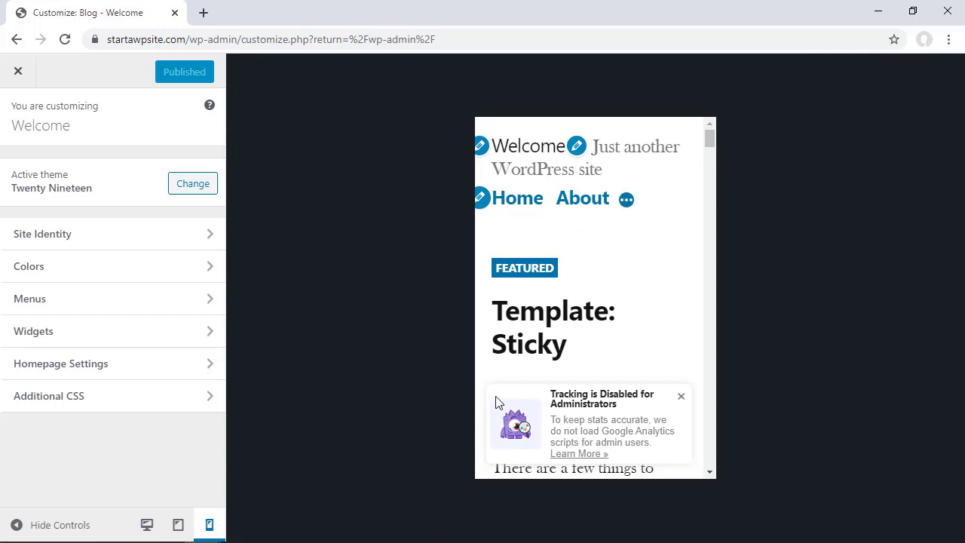
scroll(685, 339, "down", 3)
scroll(686, 339, "down", 2)
scroll(686, 340, "down", 1)
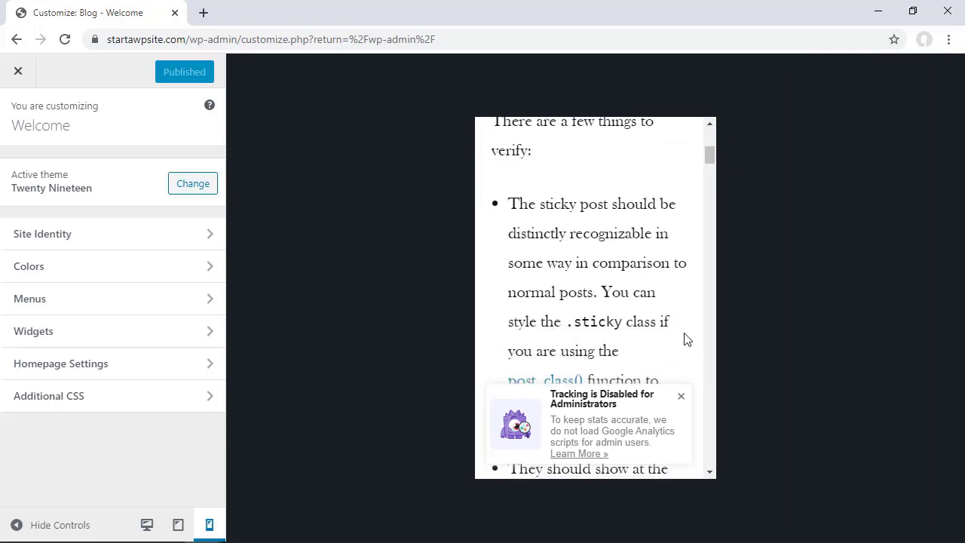
scroll(686, 339, "down", 1)
scroll(686, 339, "up", 3)
scroll(686, 339, "up", 2)
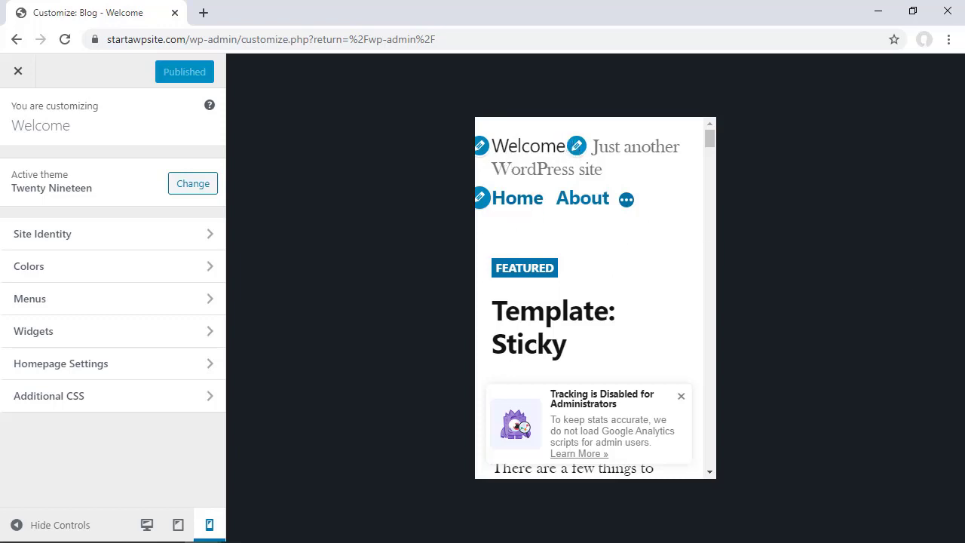
Exit to the dashboard and open Visit Site in a new tab, then view it
left_click(15, 73)
mouse_move(66, 66)
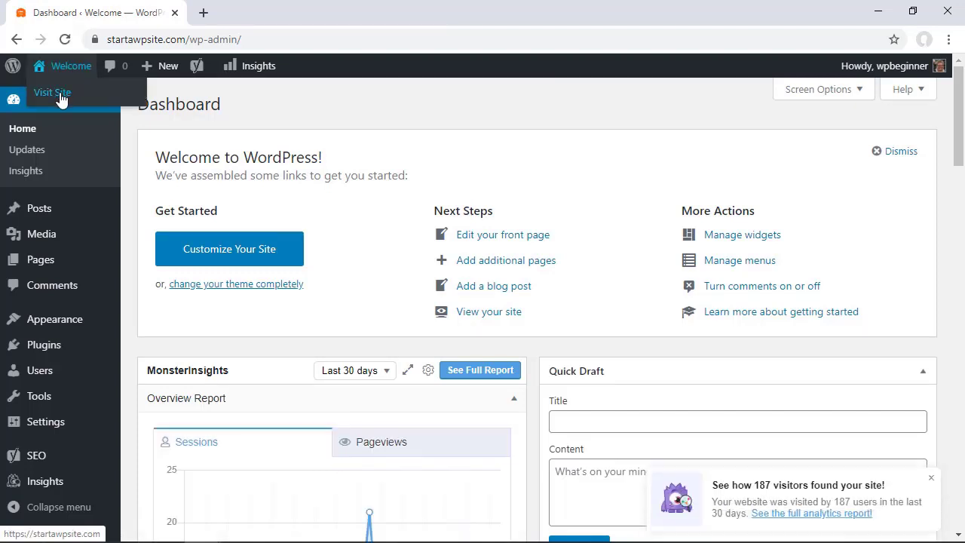
right_click(61, 97)
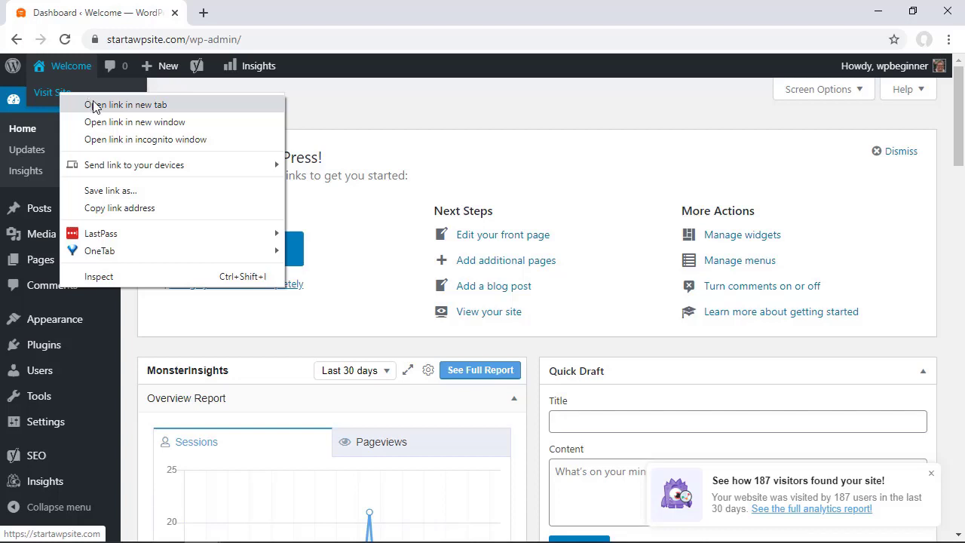
left_click(96, 107)
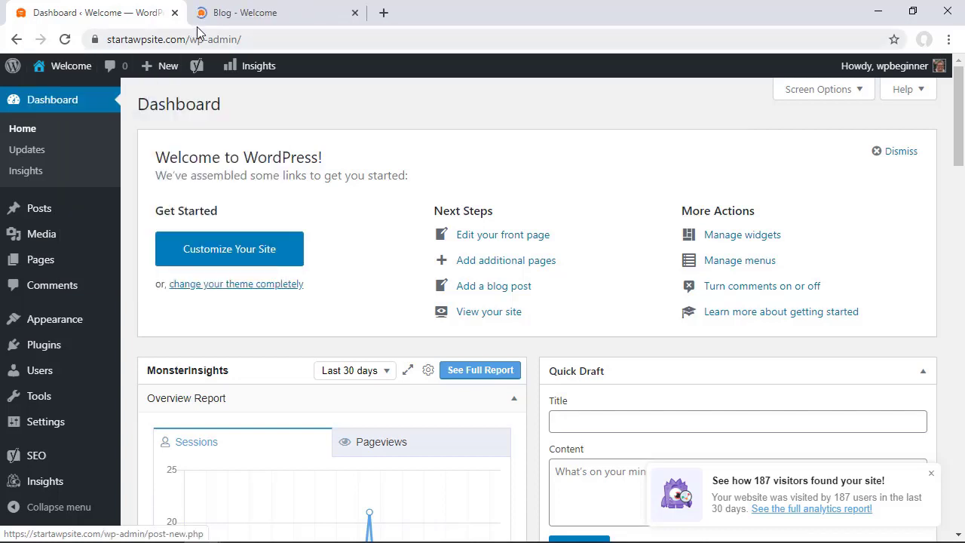
left_click(234, 14)
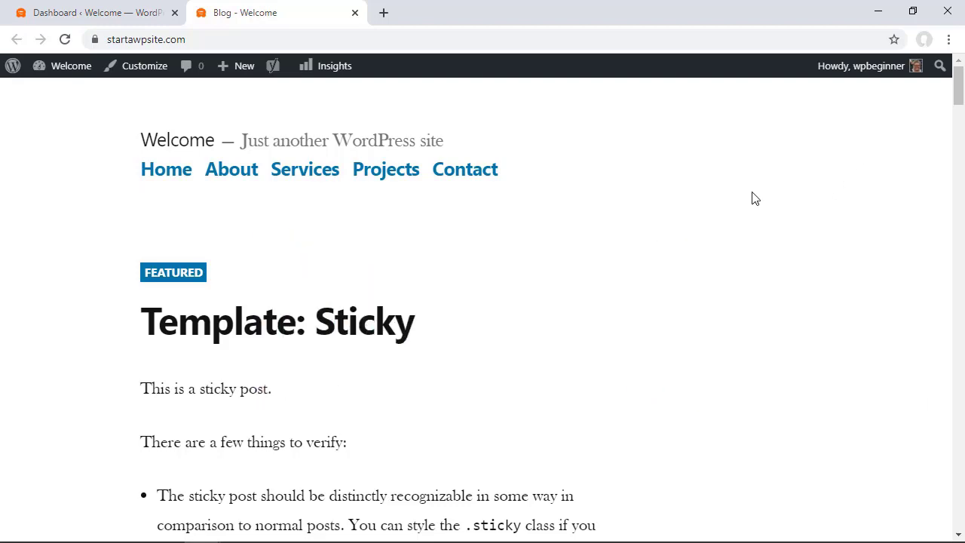
Inspect the live site page to dock Chrome DevTools beside it
right_click(754, 198)
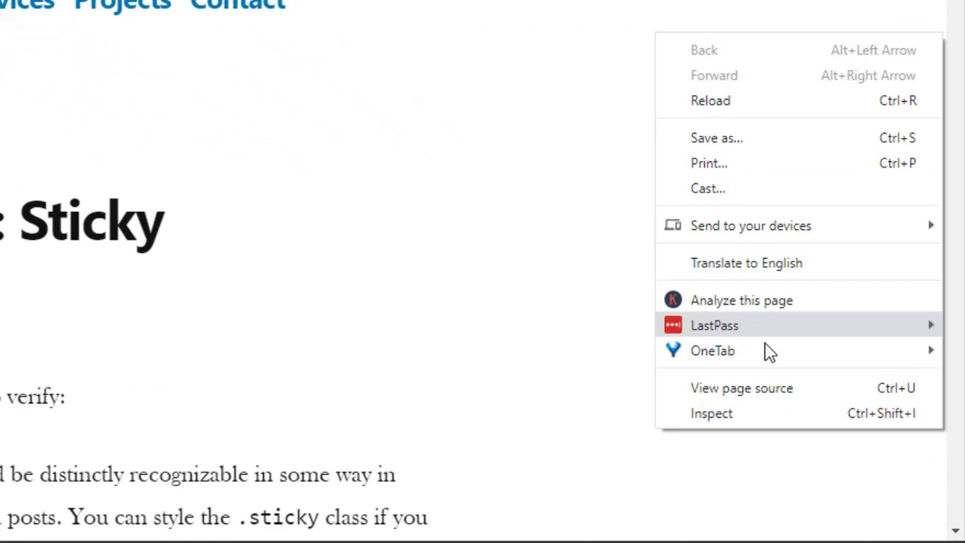
left_click(741, 414)
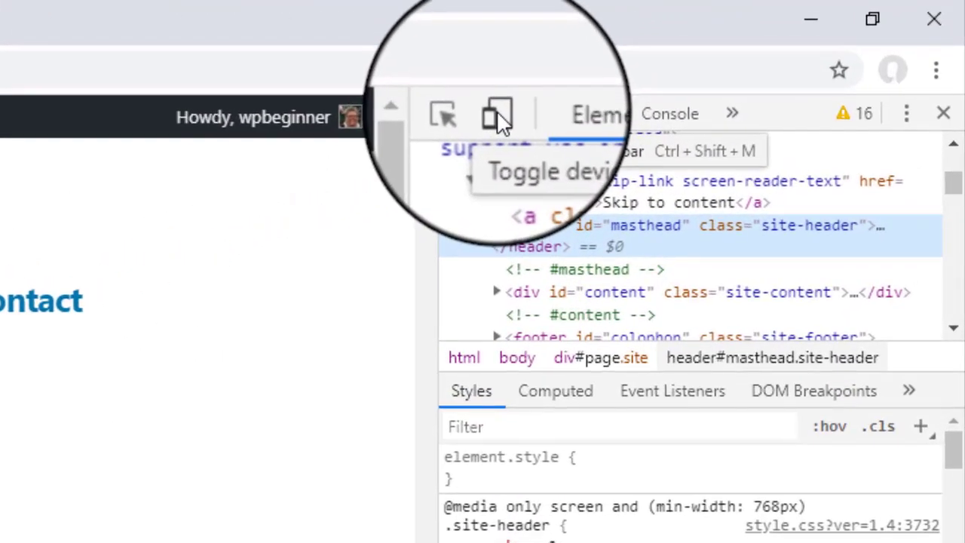
Turn on the device toolbar and emulate an iPhone 6/7/8 Plus
left_click(496, 116)
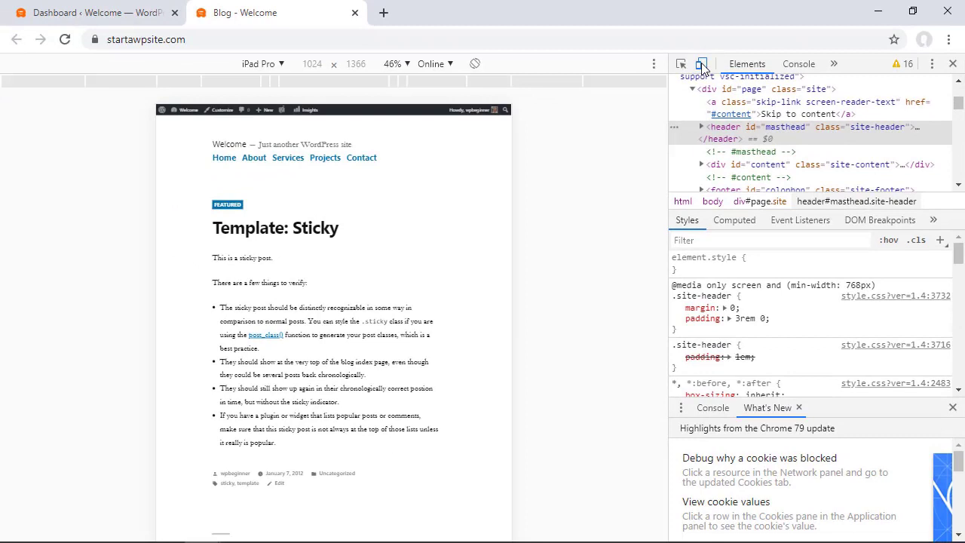
left_click(283, 66)
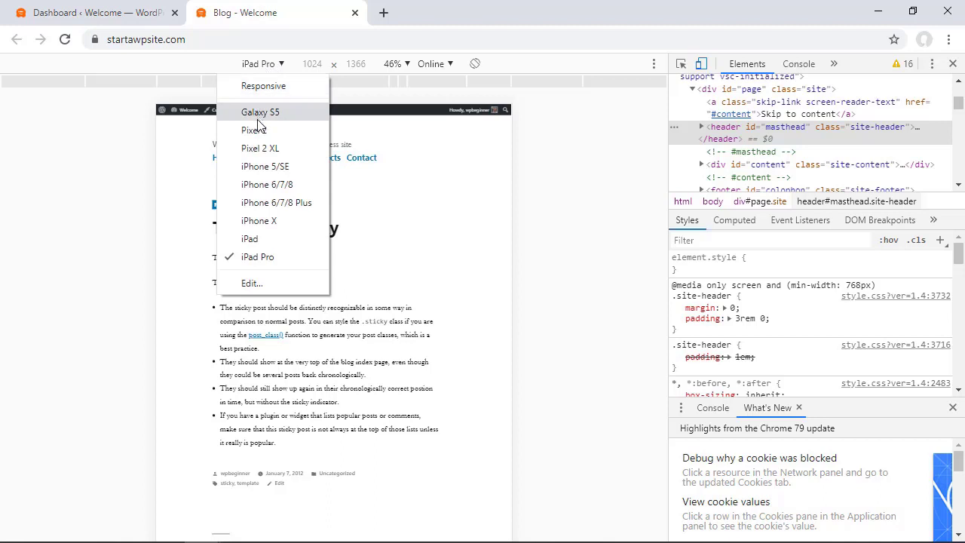
left_click(269, 202)
Switch emulation to a Galaxy S5 and drag-scroll down the page
left_click(281, 67)
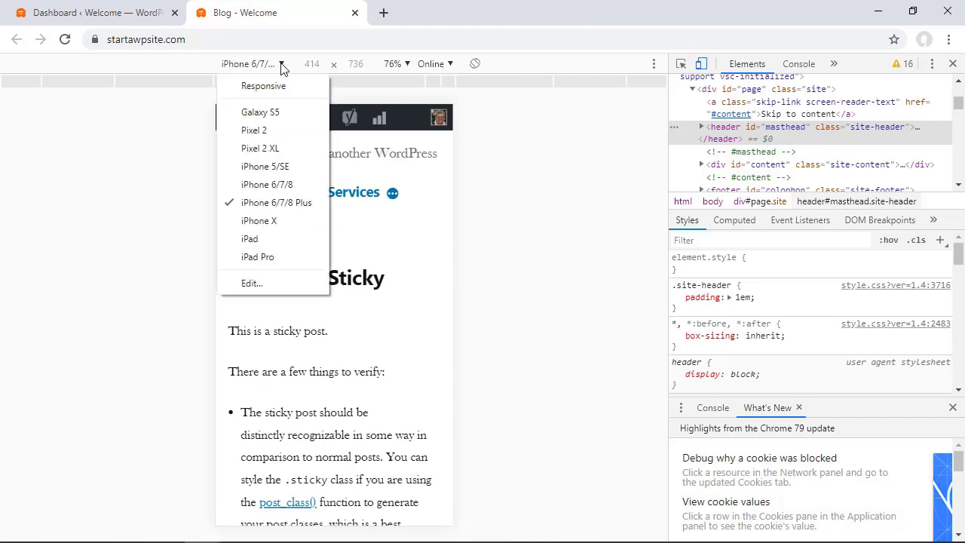
left_click(270, 113)
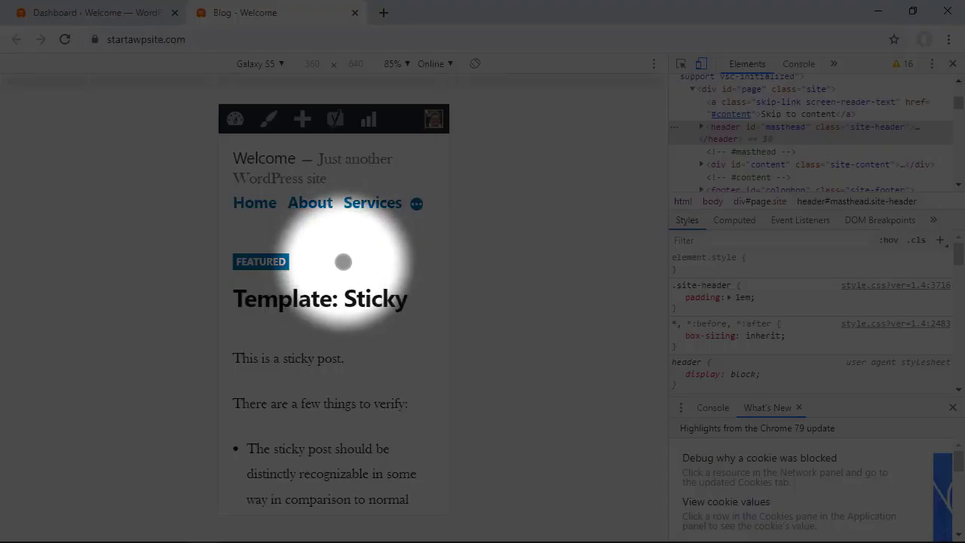
left_click_drag(343, 251, 338, 151)
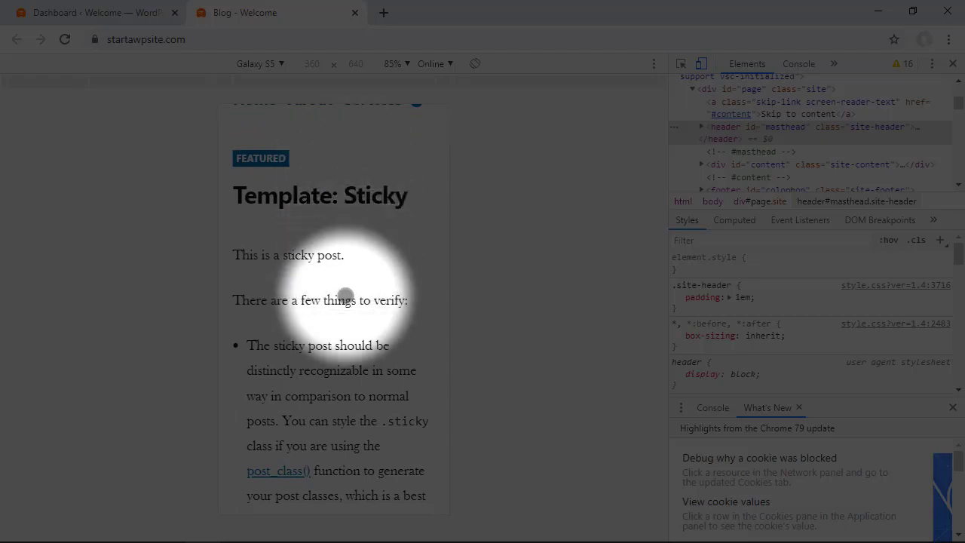
left_click_drag(345, 295, 335, 97)
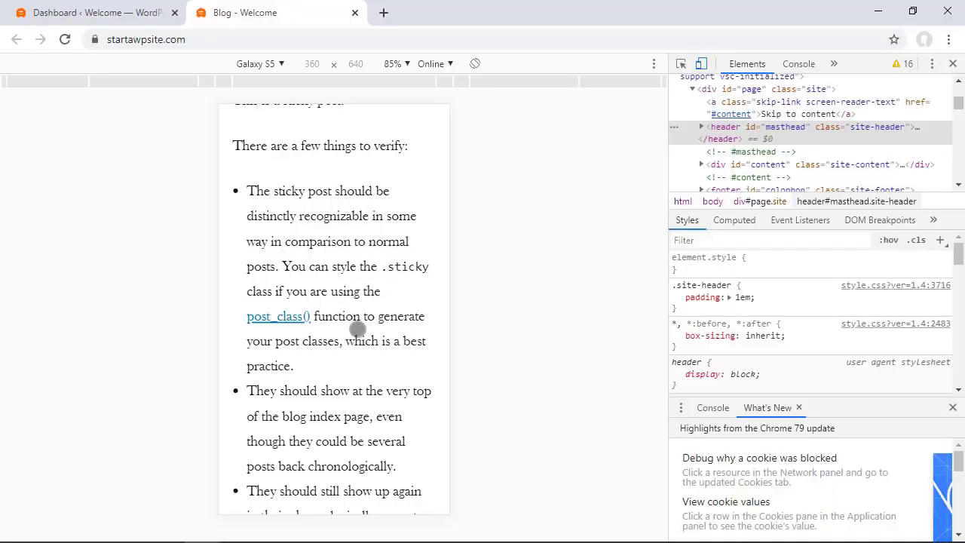
left_click_drag(351, 325, 352, 187)
Throttle the network to Low-end mobile, then restore it to Online
left_click(447, 67)
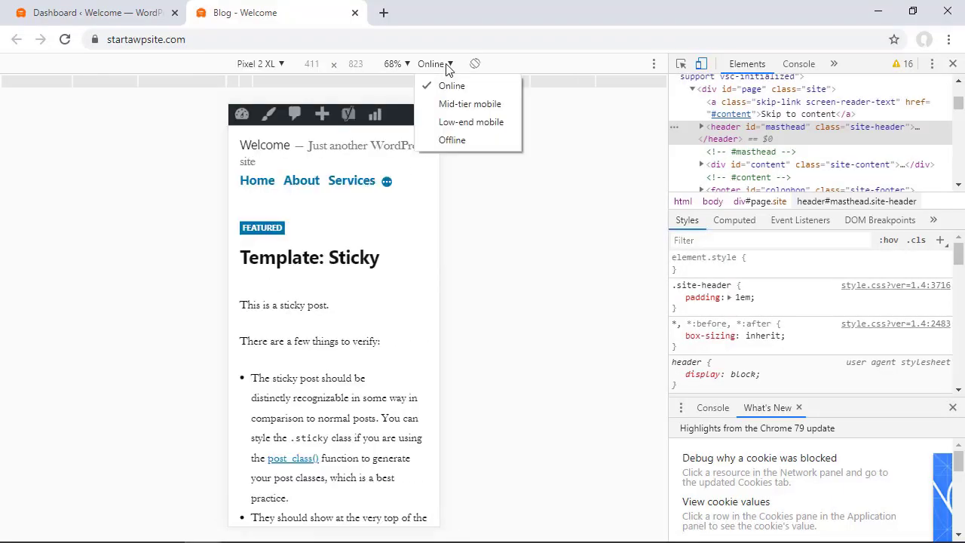
left_click(449, 123)
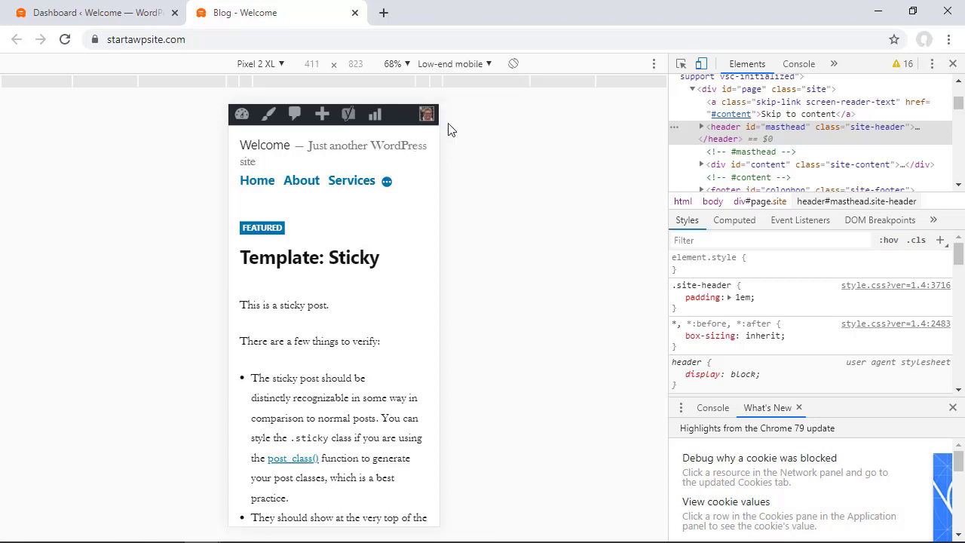
left_click(453, 66)
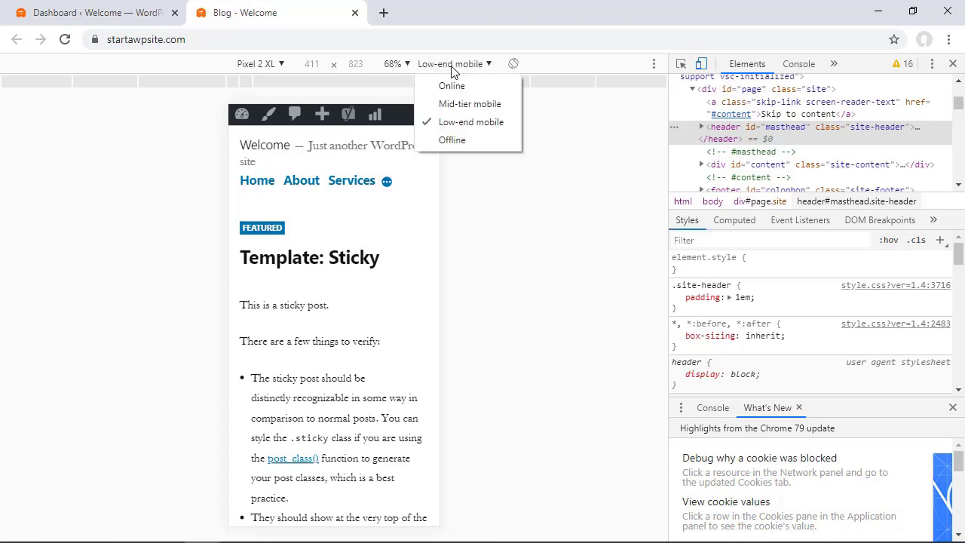
left_click(456, 89)
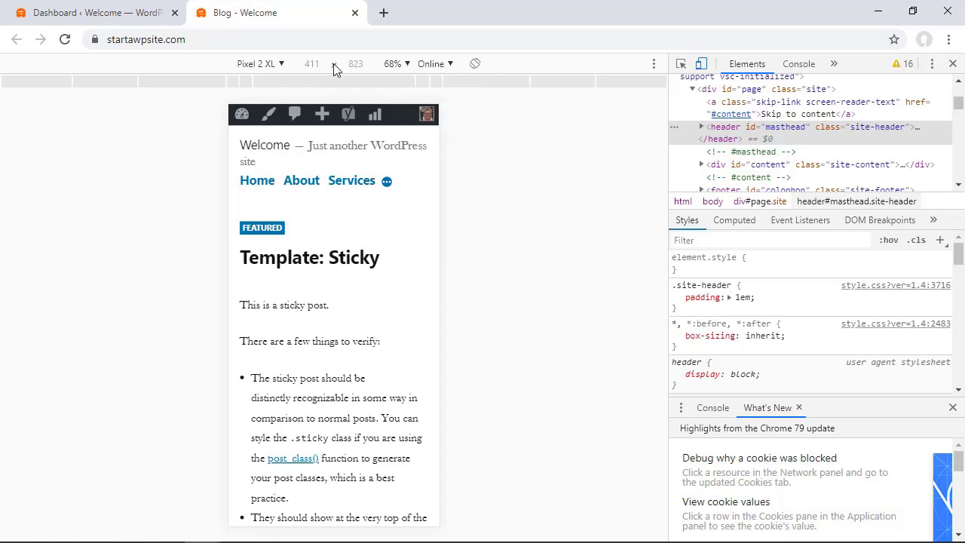
Emulate Responsive then iPhone X, scroll the page, and return to the Dashboard tab
left_click(259, 67)
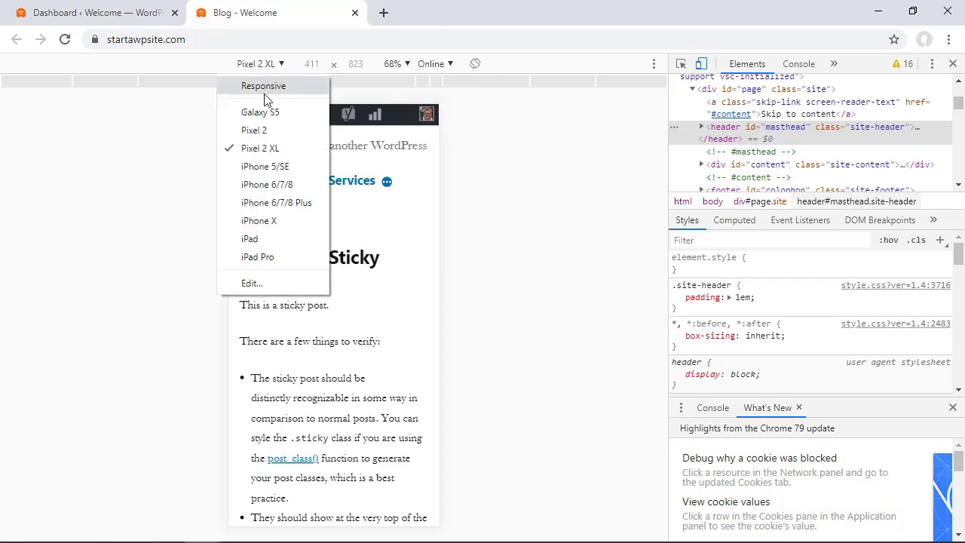
left_click(264, 91)
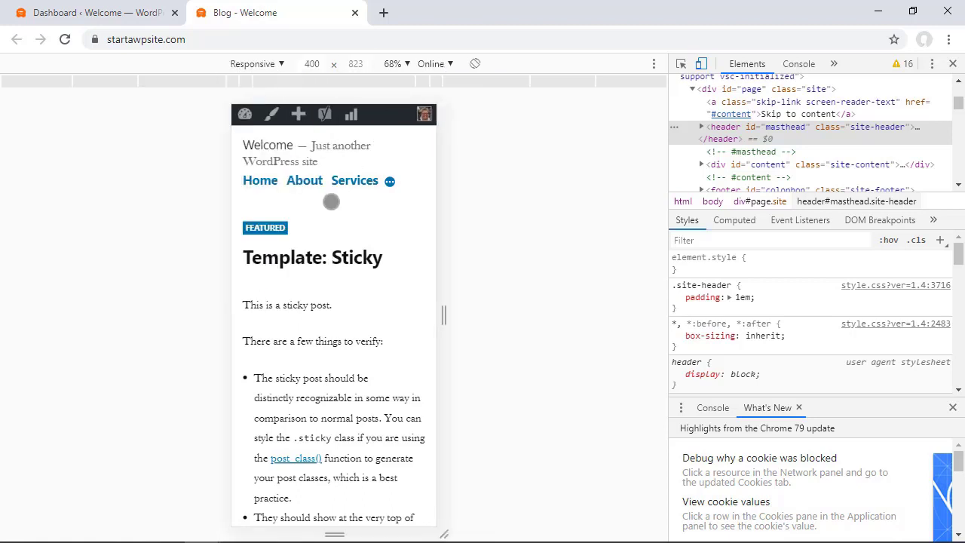
left_click(265, 65)
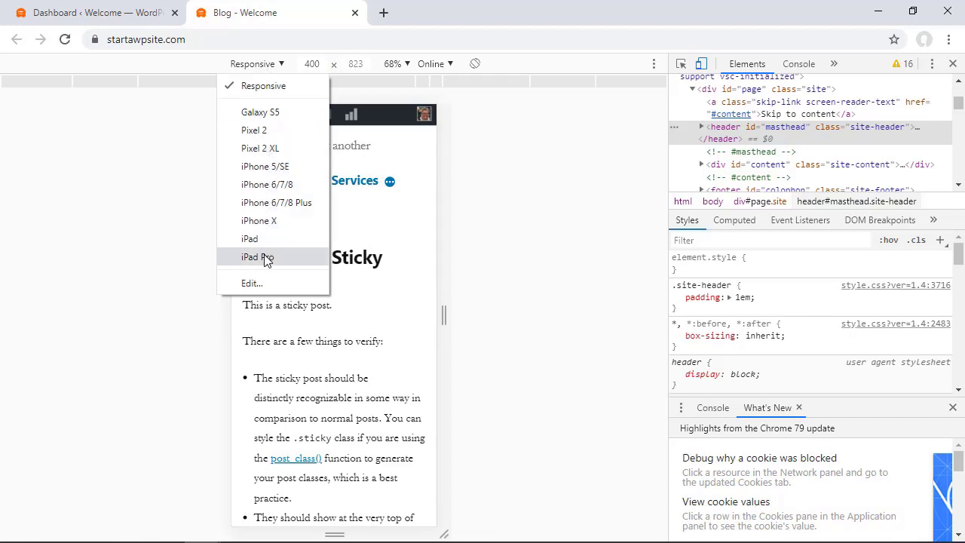
left_click(259, 220)
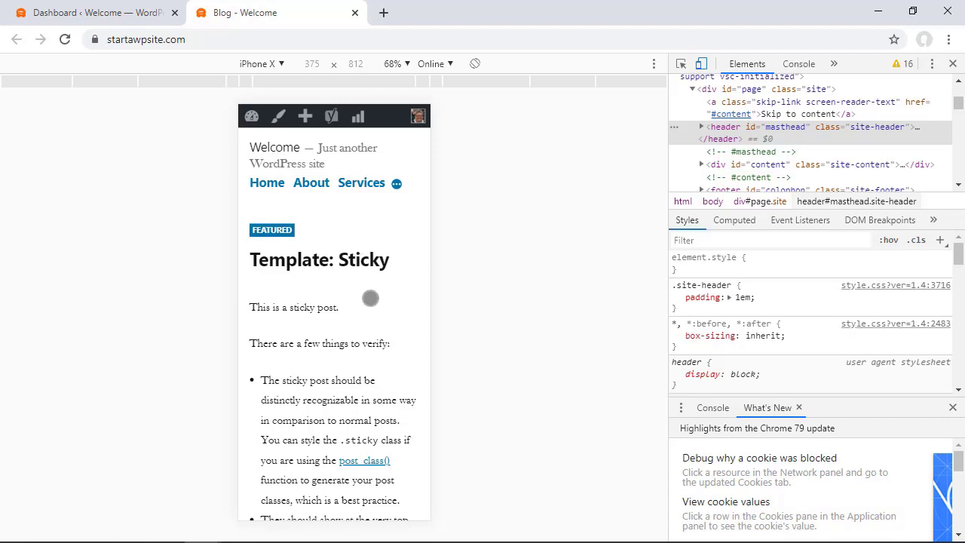
scroll(370, 298, "down", 3)
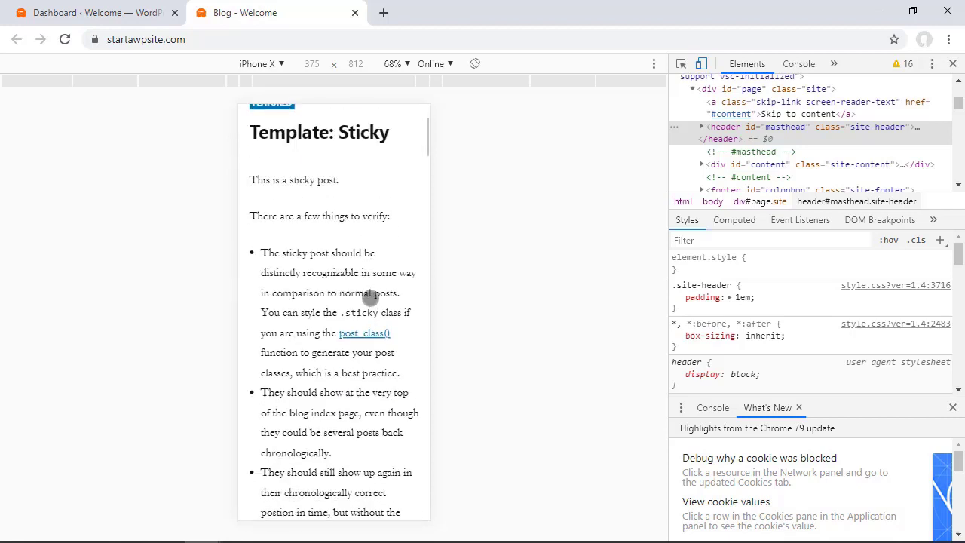
scroll(371, 299, "up", 3)
key("ctrl+1")
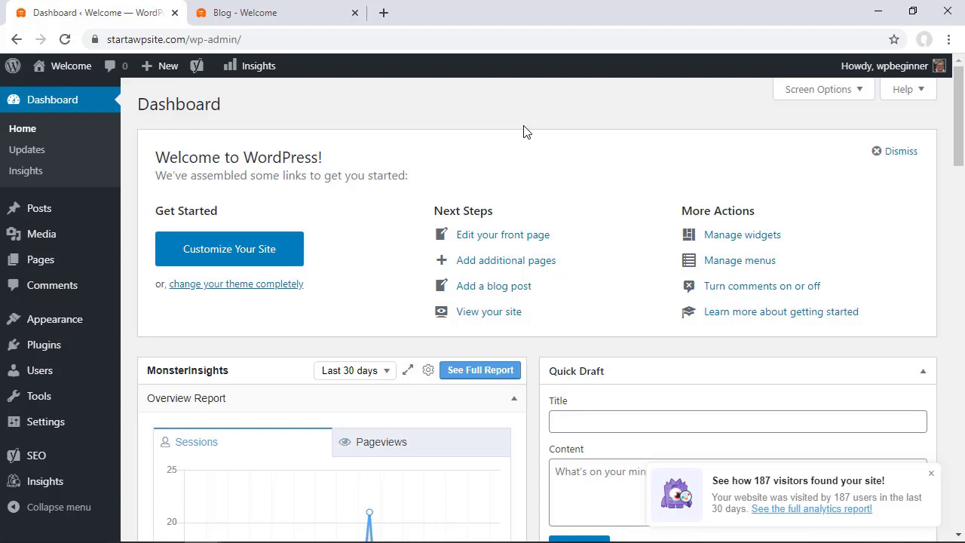
Load rafflepress.com in a new browser tab
left_click(384, 12)
type("rafflepress.com")
key("Return")
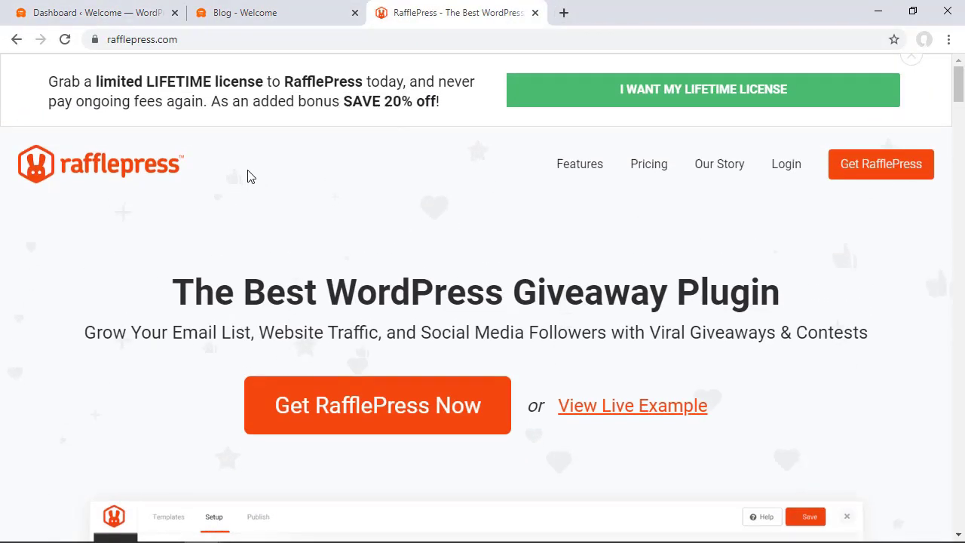